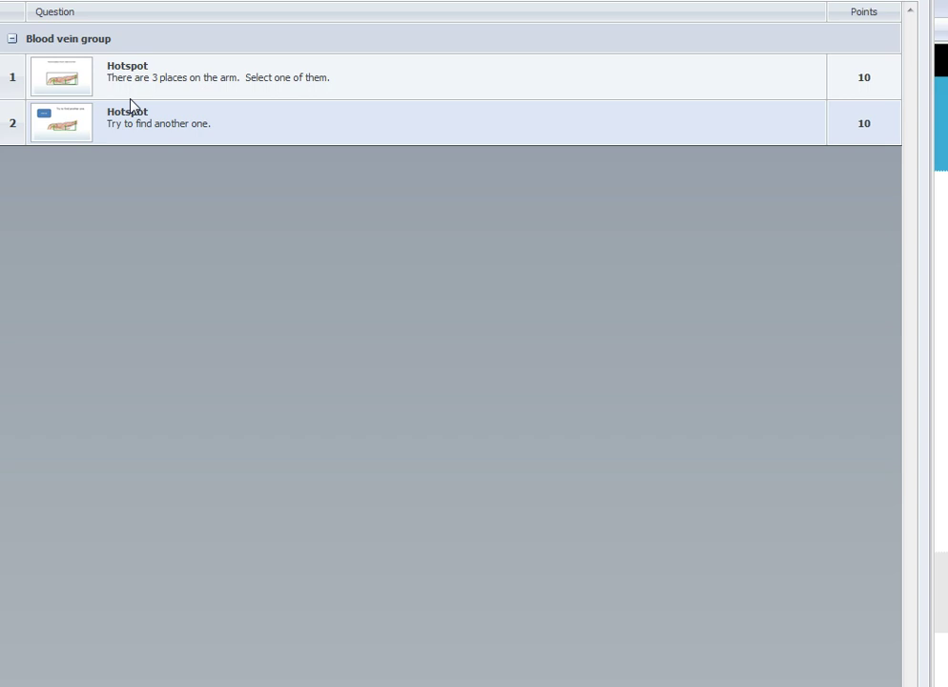
Open the first hotspot question of the Blood vein group in the Hotspot Question editor.
{"action": "left_click", "coordinate": [176, 46]}
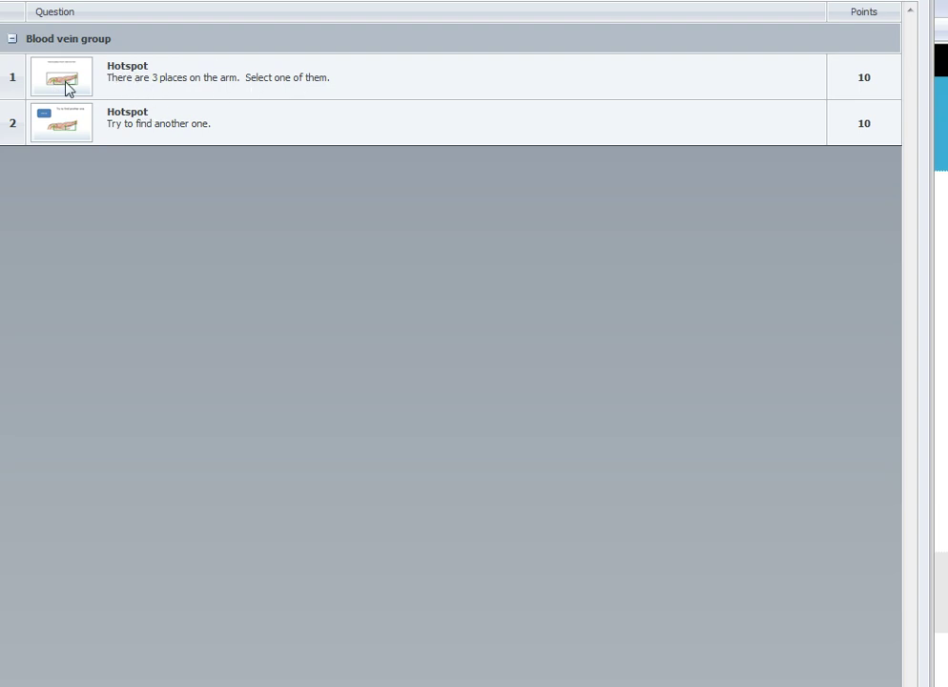
{"action": "left_click", "coordinate": [62, 80]}
{"action": "double_click", "coordinate": [63, 80]}
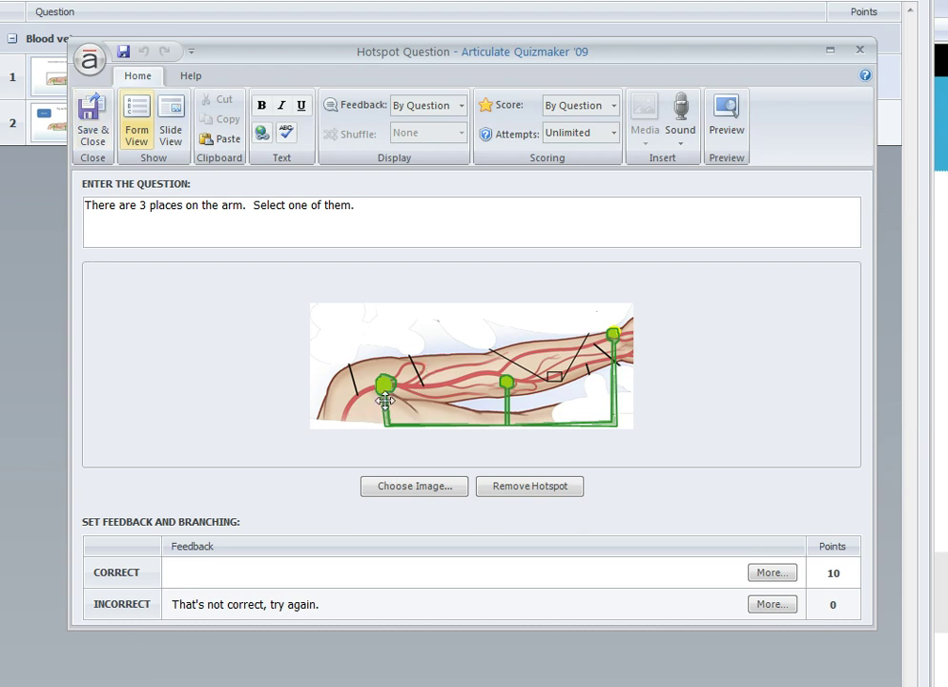
Position the green hotspot shape over the three yellow dots on the arm.
{"action": "left_click_drag", "start_coordinate": [383, 394], "coordinate": [430, 401]}
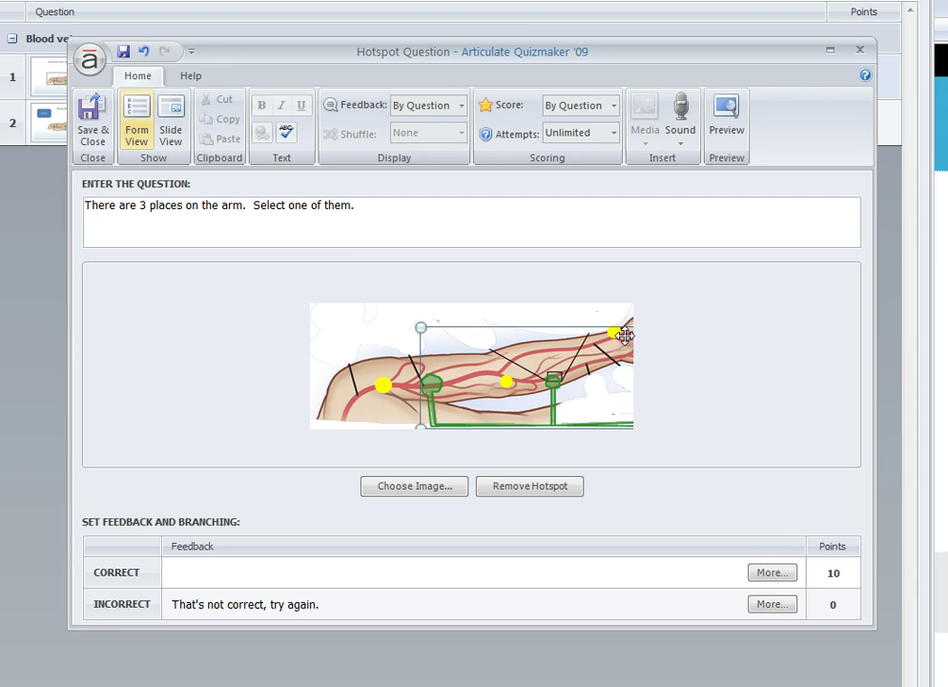
{"action": "left_click_drag", "start_coordinate": [439, 408], "coordinate": [379, 410]}
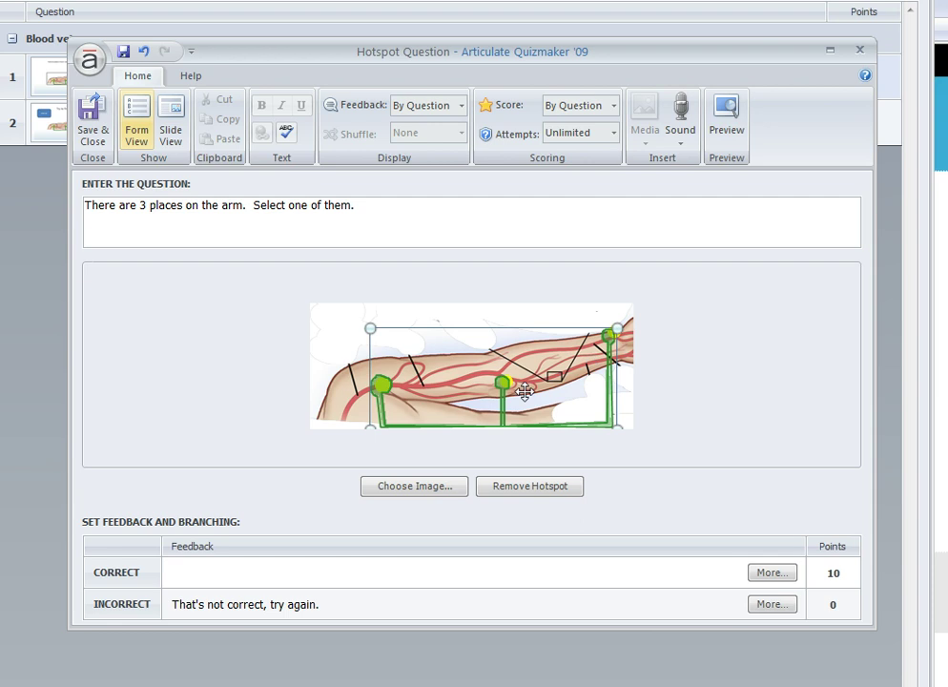
{"action": "left_click_drag", "start_coordinate": [498, 410], "coordinate": [501, 410]}
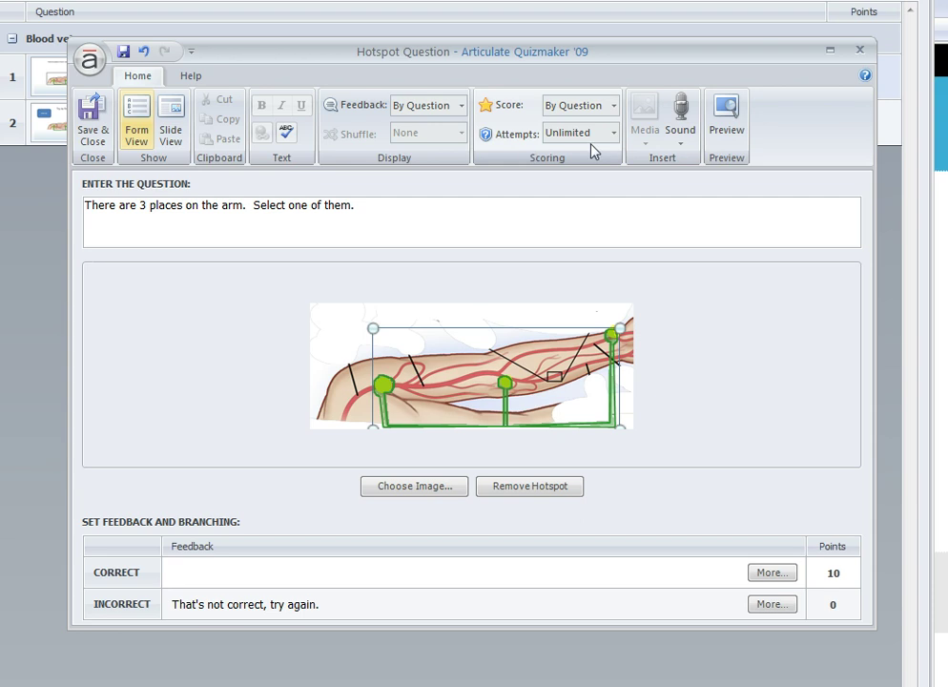
Save question 1, then duplicate question 2 ('Try to find another one') as a third question.
{"action": "left_click", "coordinate": [93, 122]}
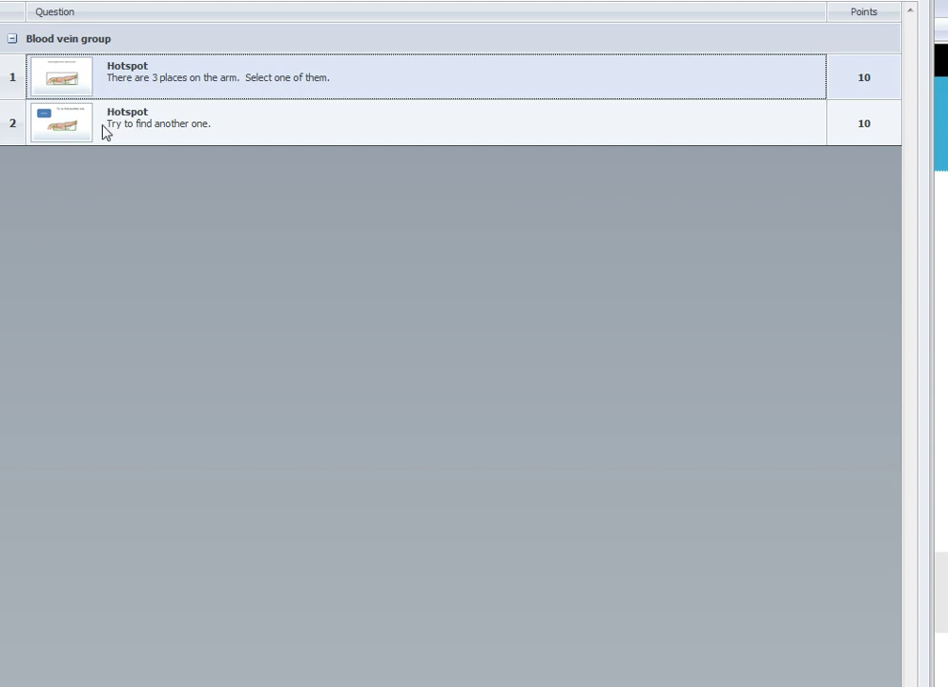
{"action": "left_click", "coordinate": [165, 134]}
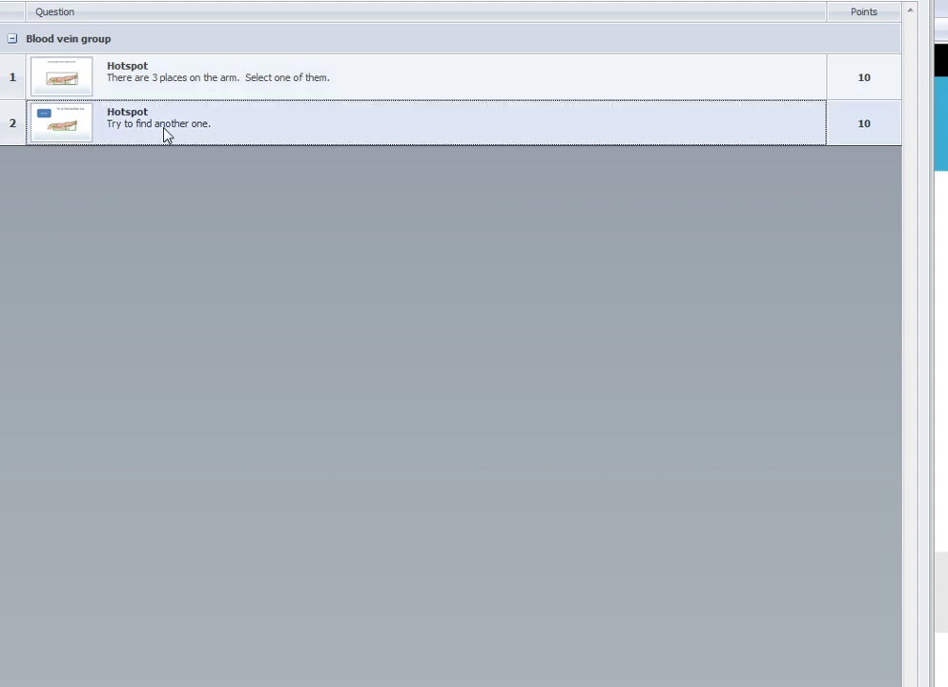
{"action": "key", "text": "ctrl+d"}
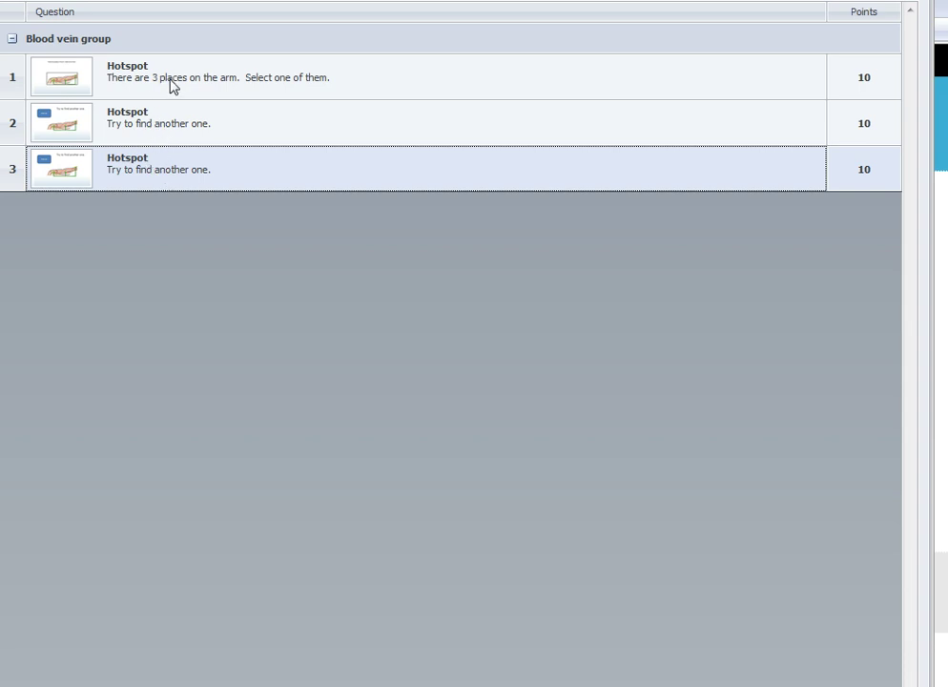
{"action": "left_click", "coordinate": [72, 83]}
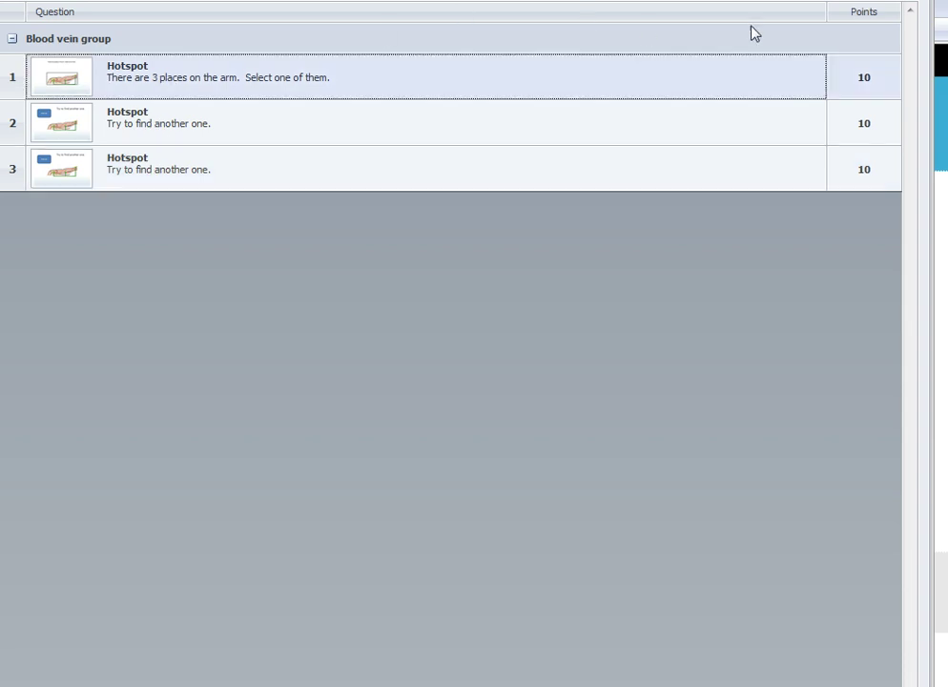
Preview the quiz and submit a wrong spot on the arm for question 1.
{"action": "double_click", "coordinate": [798, 69]}
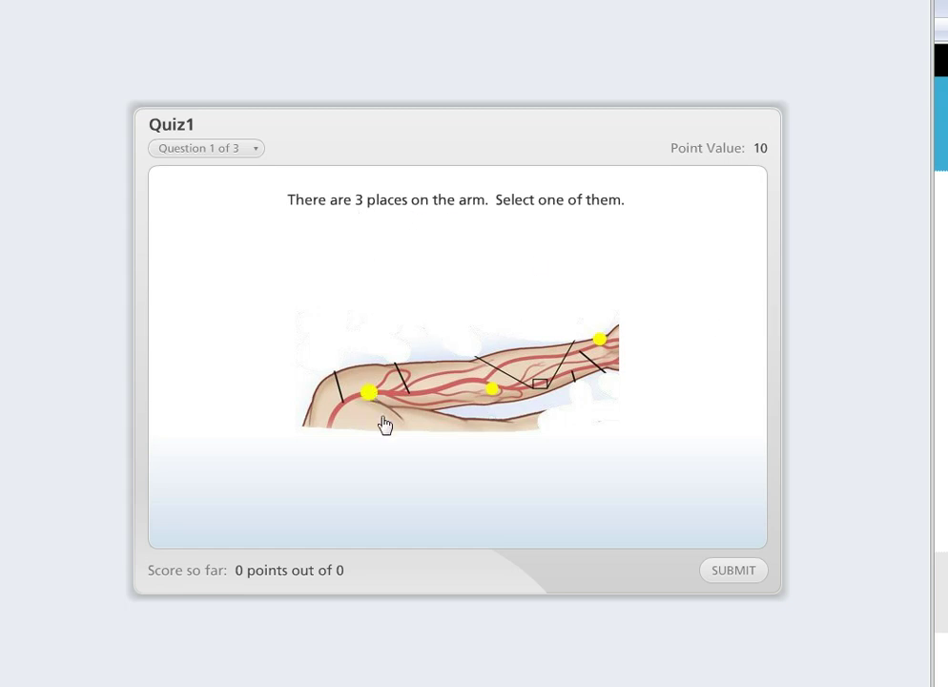
{"action": "left_click", "coordinate": [438, 383]}
{"action": "left_click", "coordinate": [734, 573]}
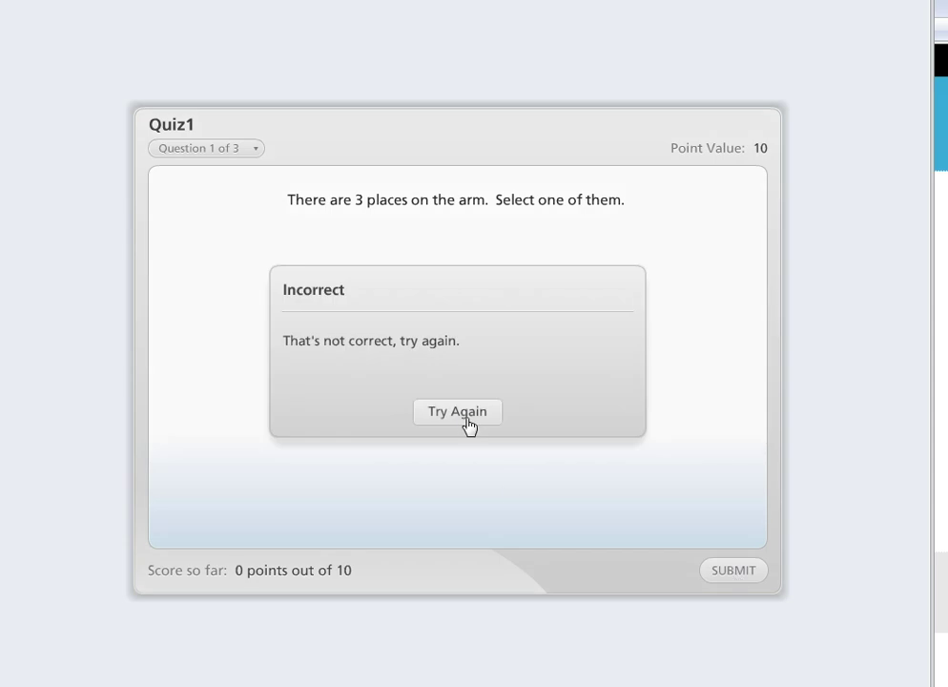
Retry question 1 and mark the yellow dot at the arm's right end.
{"action": "left_click", "coordinate": [465, 415]}
{"action": "left_click", "coordinate": [324, 428]}
{"action": "left_click", "coordinate": [725, 572]}
{"action": "left_click", "coordinate": [457, 416]}
{"action": "left_click", "coordinate": [536, 363]}
{"action": "left_click", "coordinate": [733, 570]}
{"action": "left_click", "coordinate": [459, 412]}
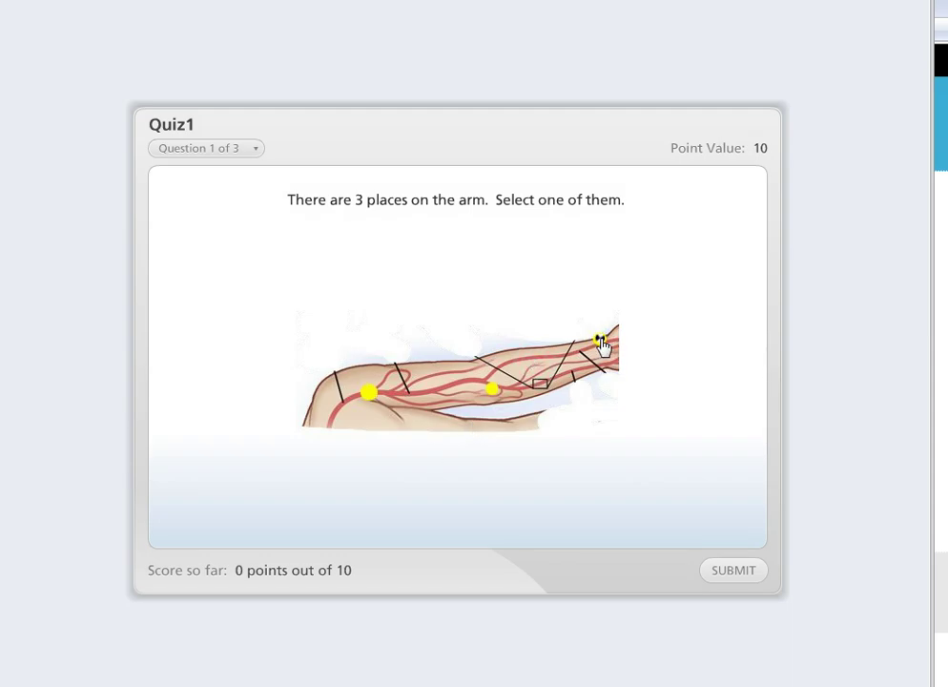
{"action": "left_click", "coordinate": [600, 339]}
Submit correct answers to questions 1, 2 and 3, finishing at 100% (30 points).
{"action": "left_click", "coordinate": [730, 576]}
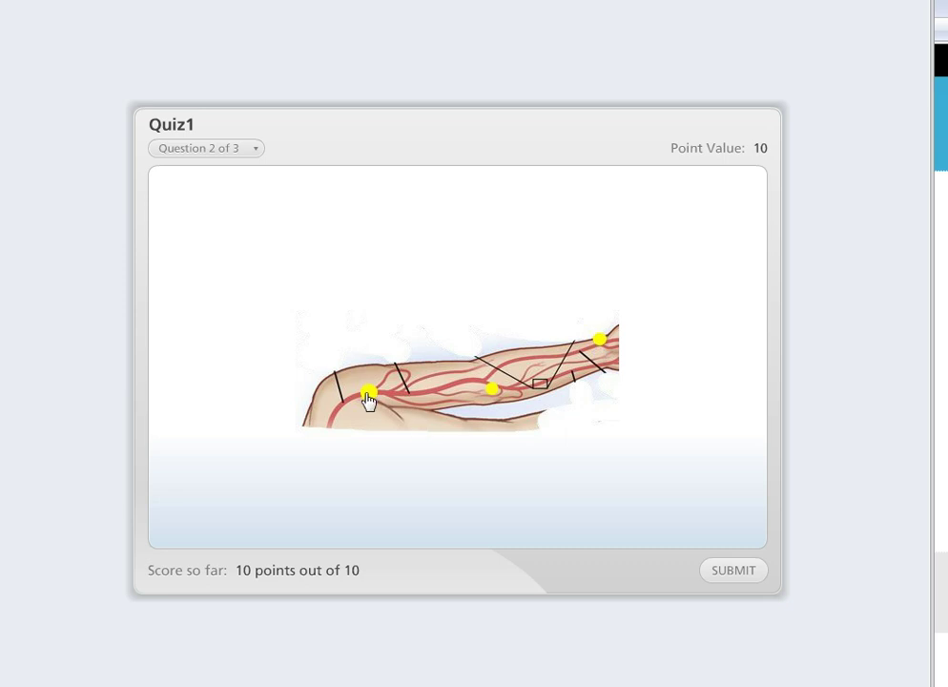
{"action": "left_click", "coordinate": [740, 577]}
{"action": "left_click", "coordinate": [738, 572]}
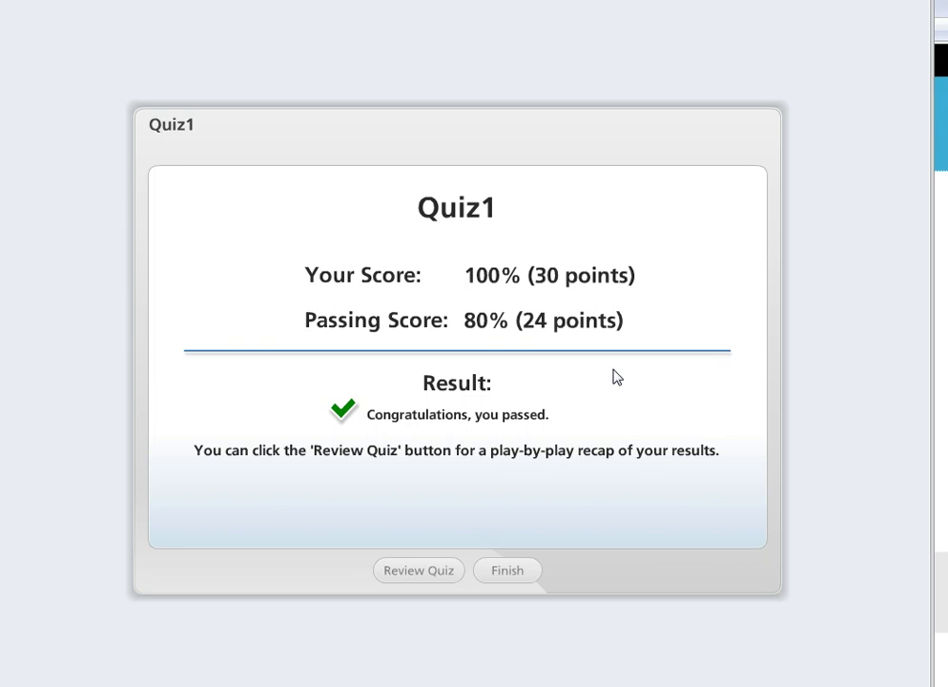
Open Review Quiz from the results screen to see question 1 of 3 marked correct.
{"action": "left_click", "coordinate": [425, 570]}
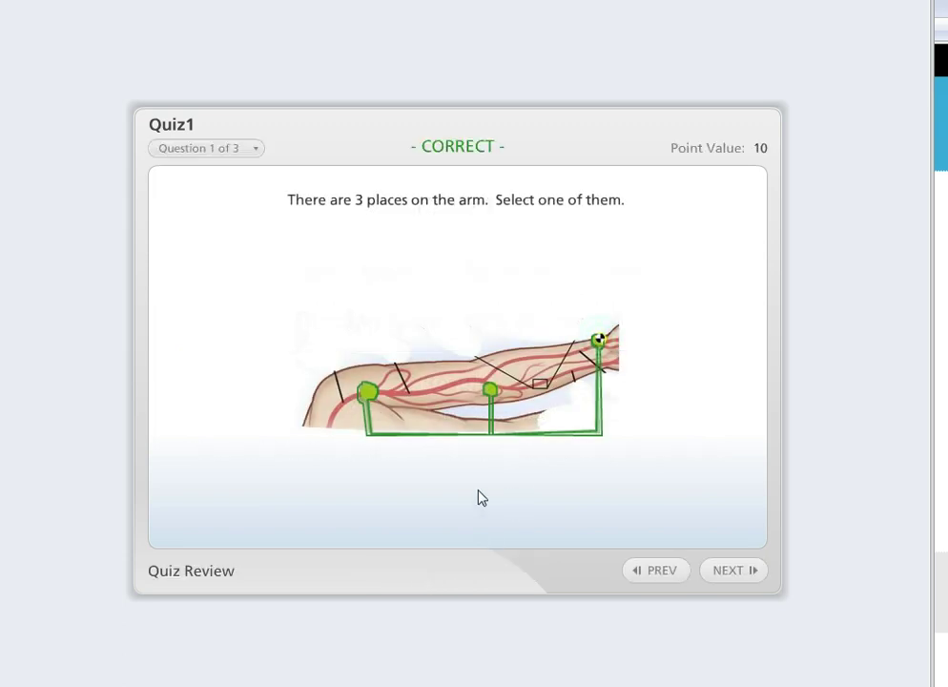